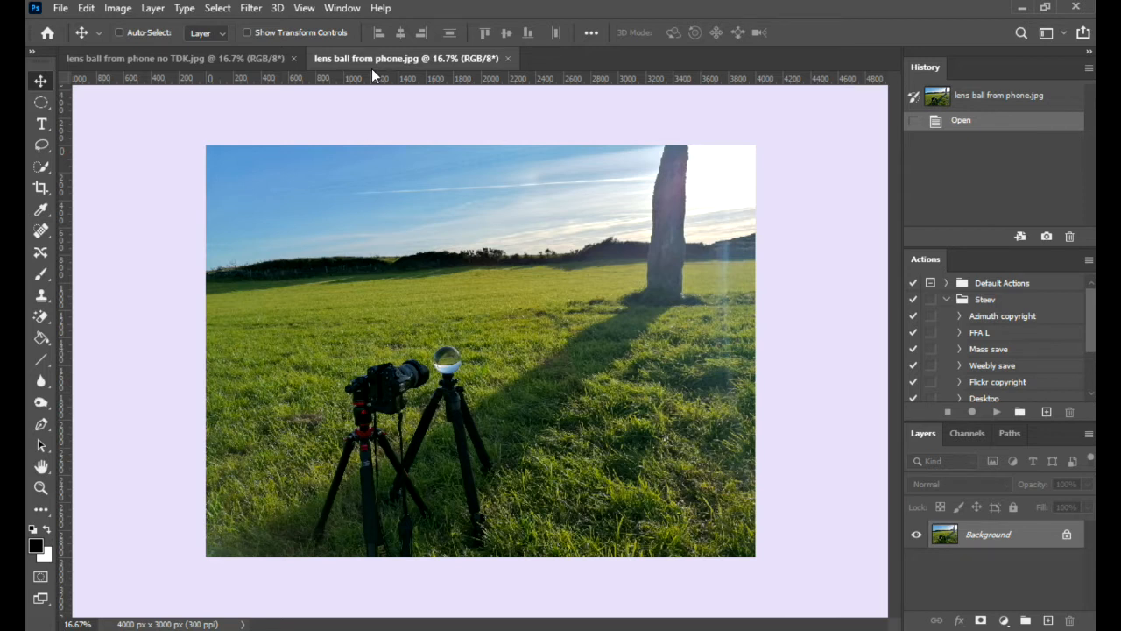
Step: Open the file information of the lens ball photo and set its document title to "Lens Ball Trickery"
click(61, 9)
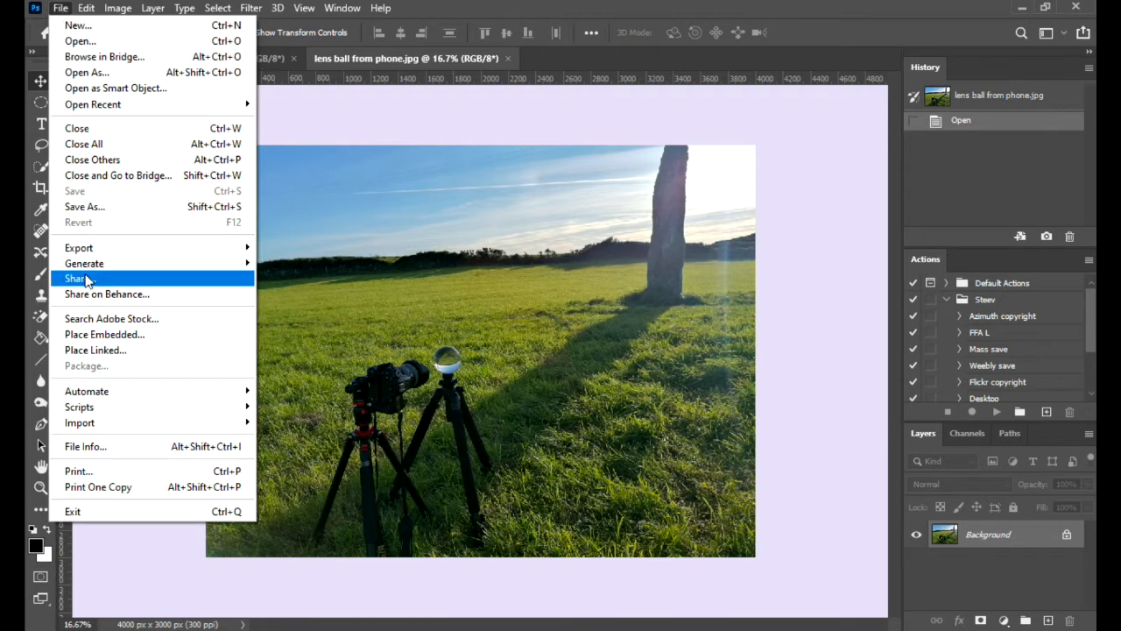
click(113, 447)
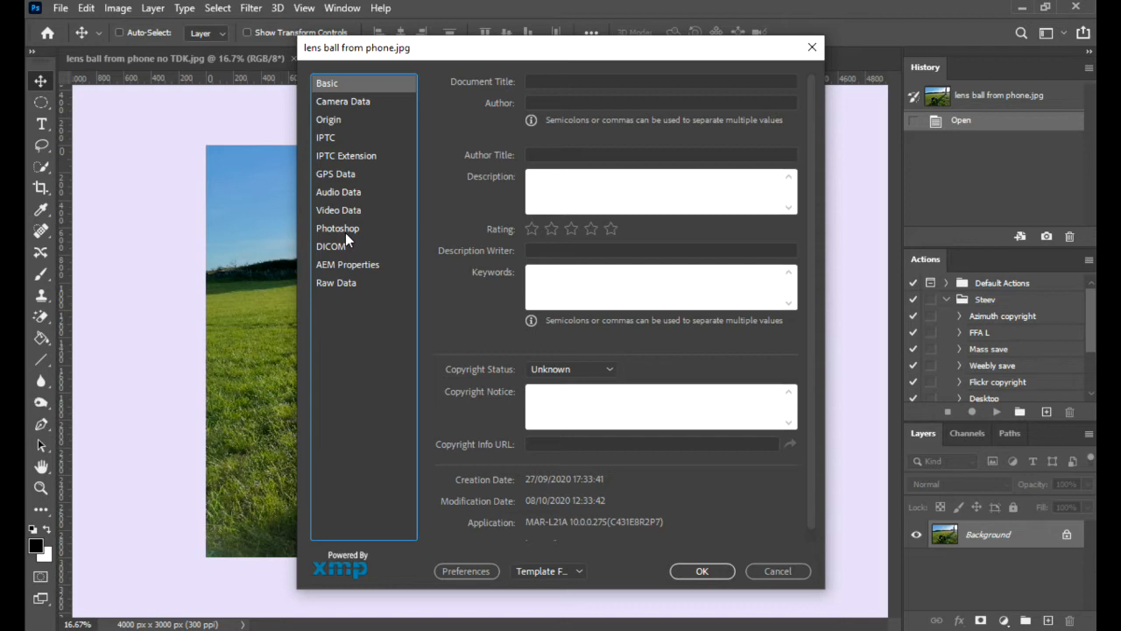
click(568, 81)
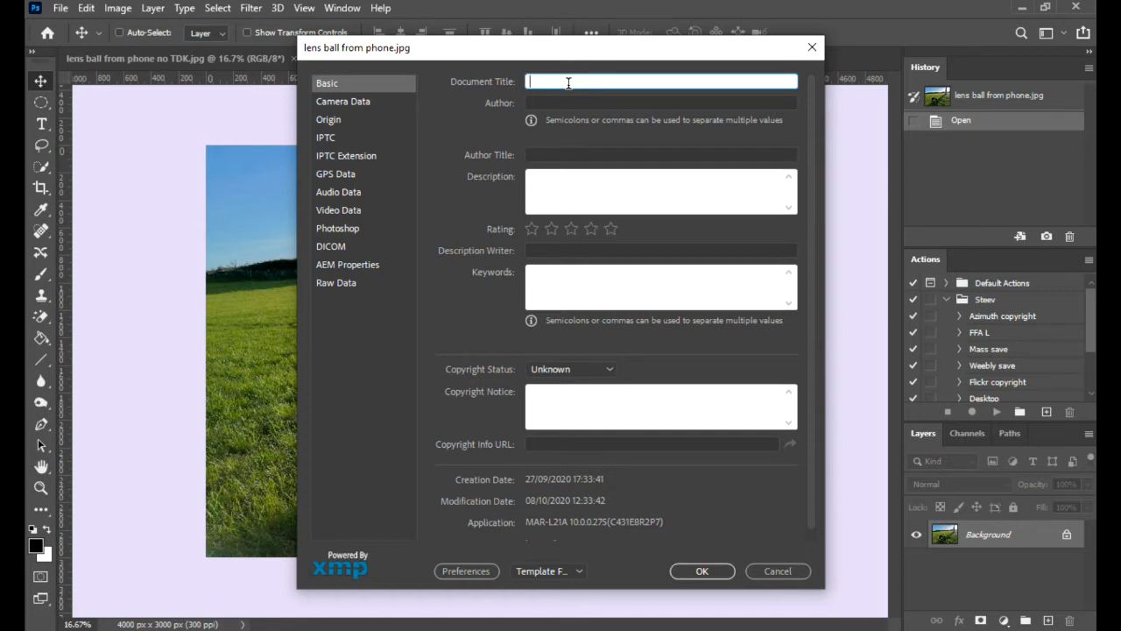
text(Lens Ball)
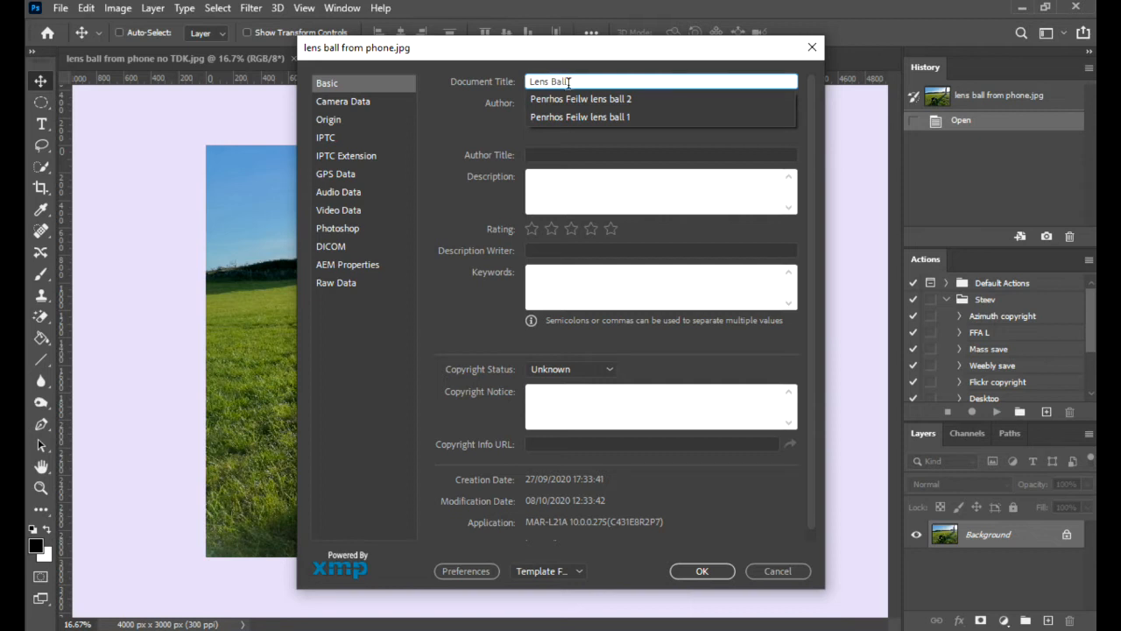
text( Trickery)
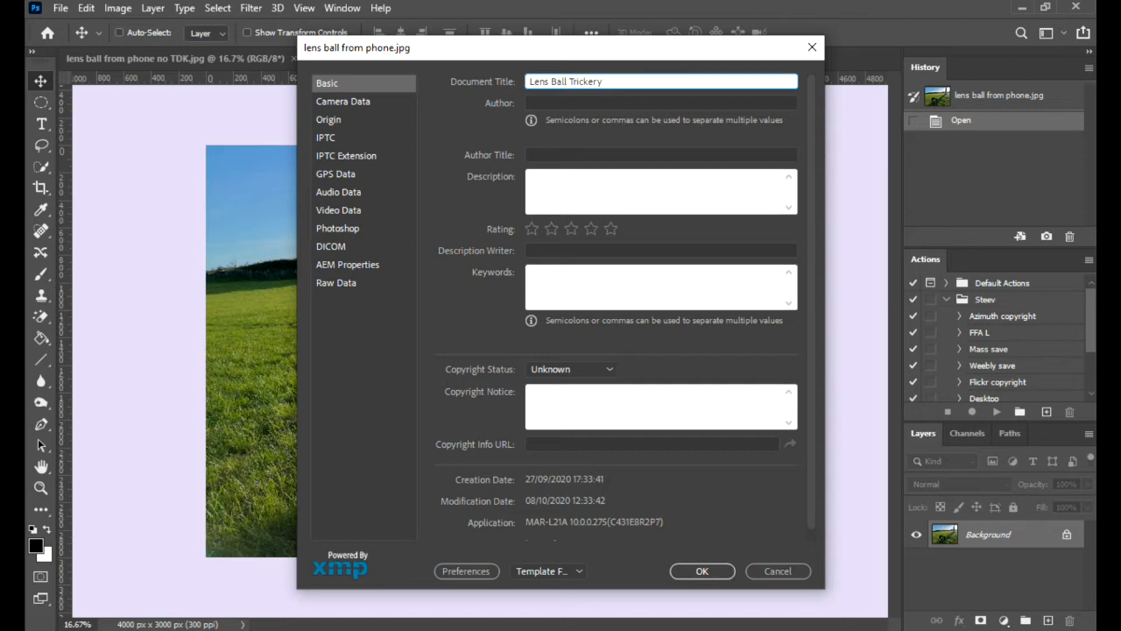
Step: Enter the description "My set up for photographing lens balls." in the file information
click(627, 190)
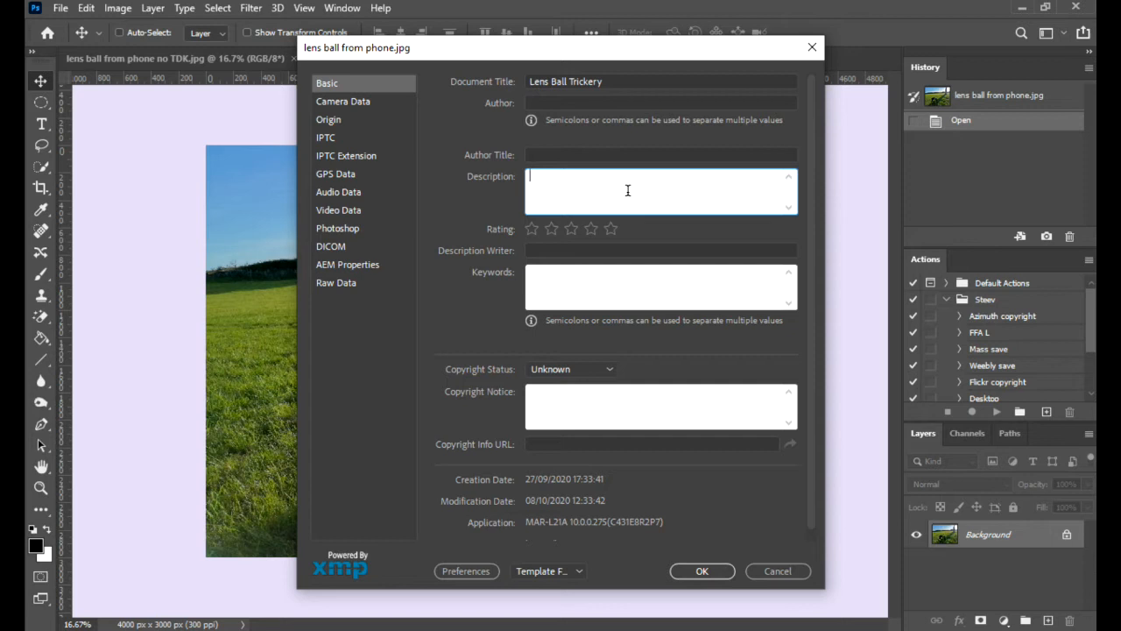
text(My set up for photographing lens balls.)
Step: Enter the keywords "fantastic, my best seller, lens ball lens ball canvas" and apply the file information
click(570, 280)
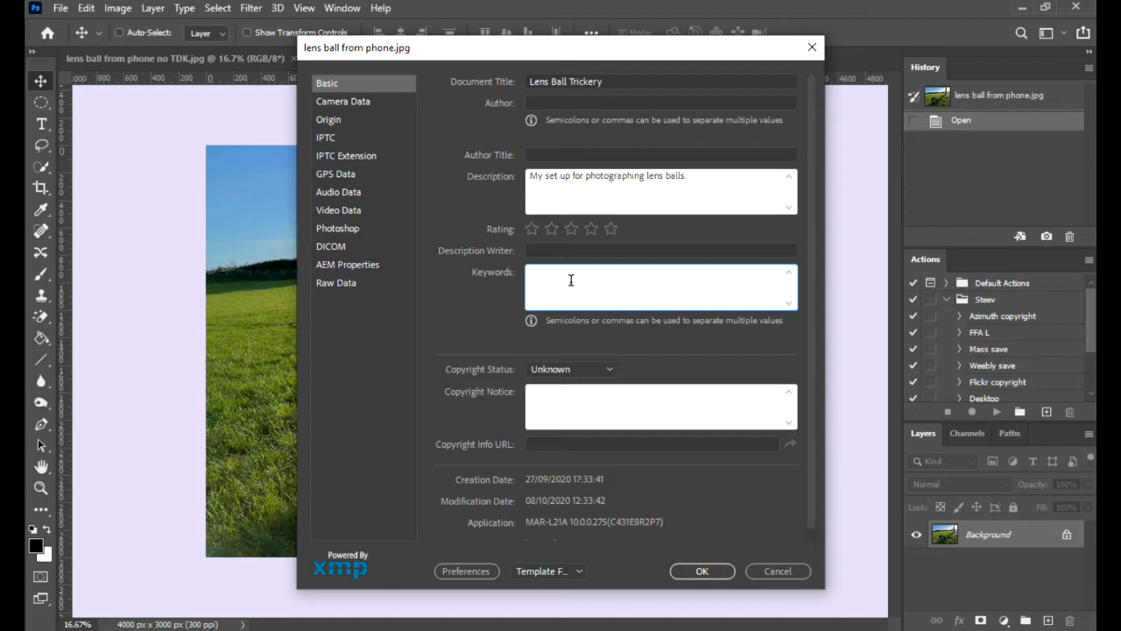
text(fantastic, m)
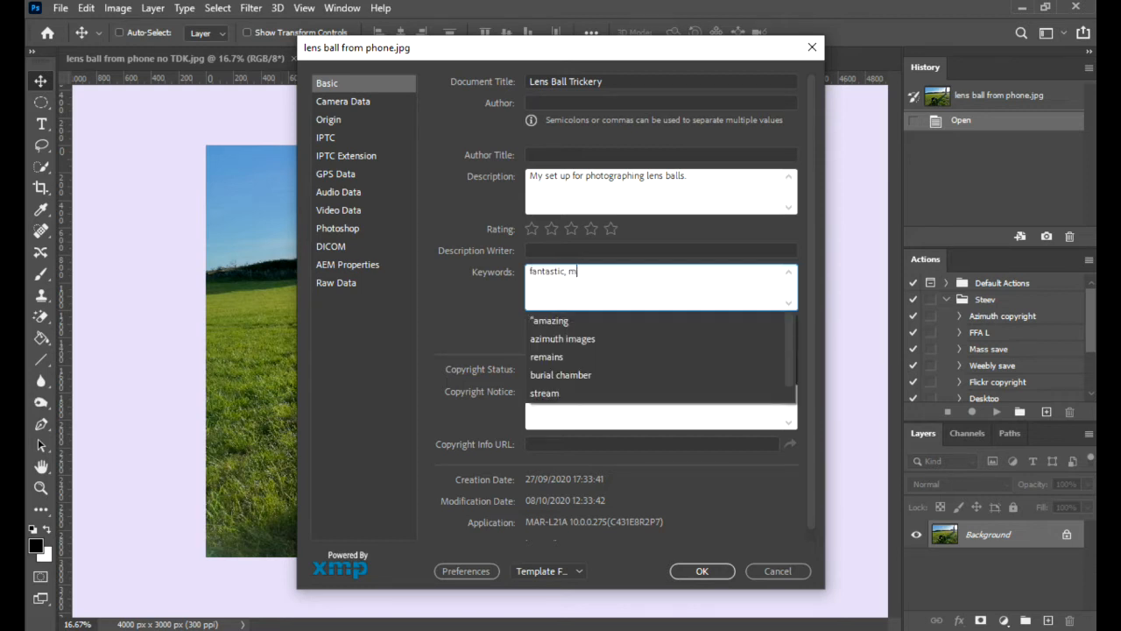
text(y best selle)
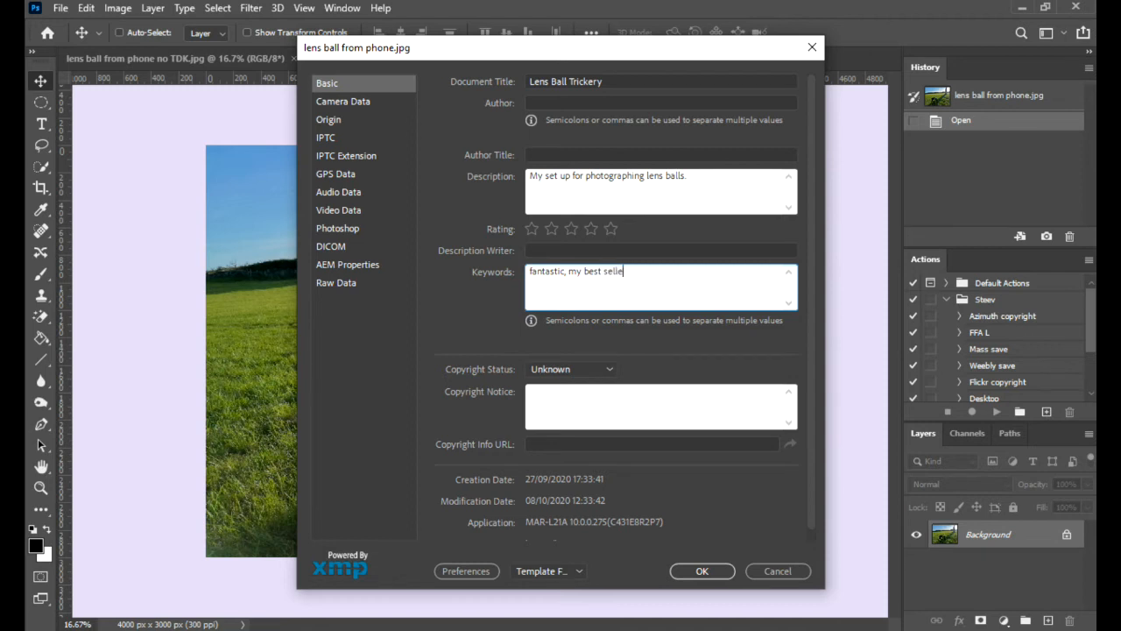
text(r, k)
key(BackSpace)
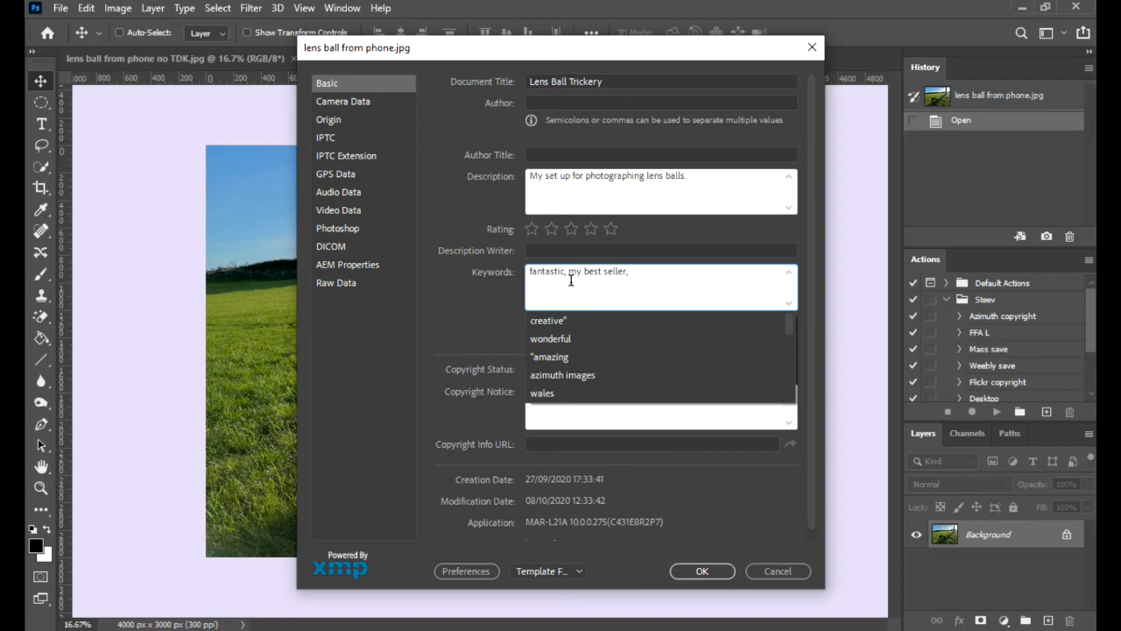
text(lens ball)
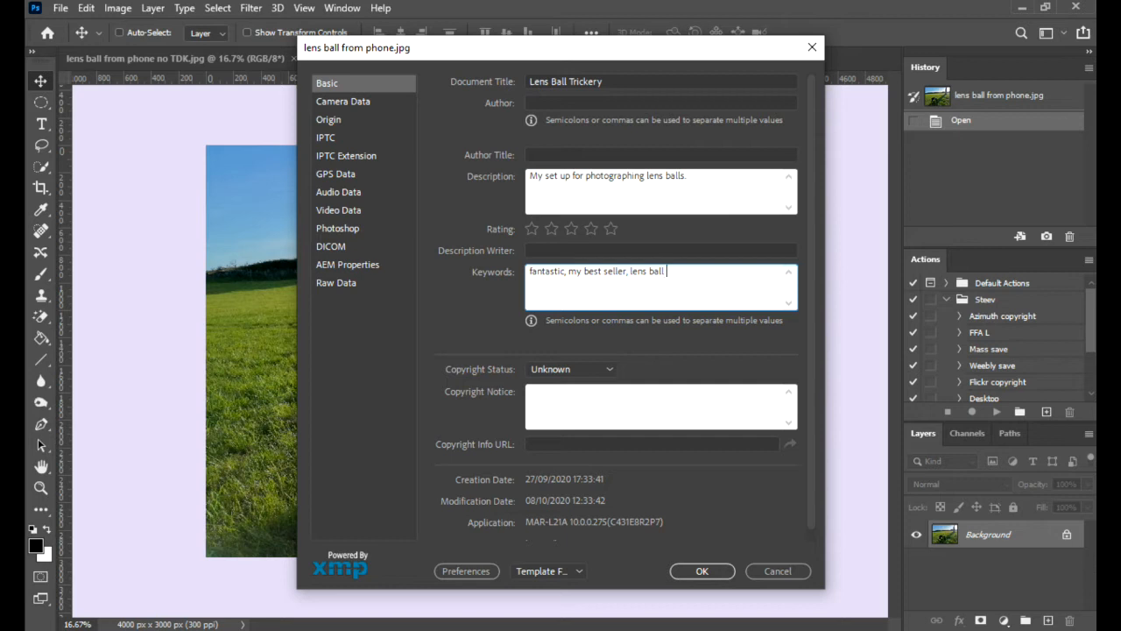
text(lens ball canvas)
key(Return)
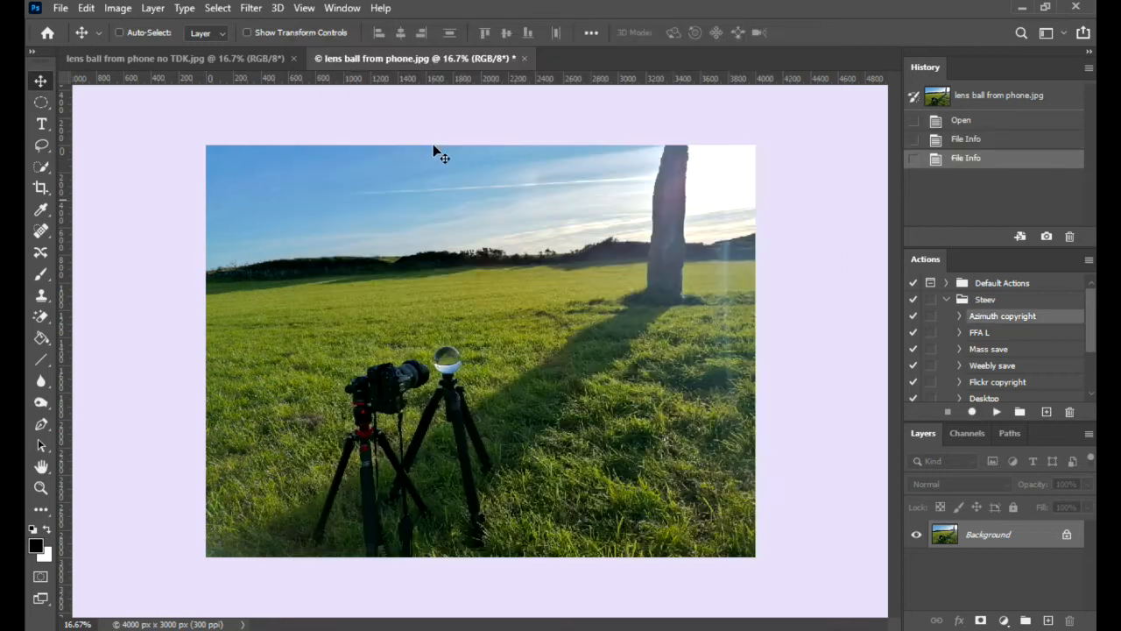
Step: Save "lens ball from phone.jpg" with its new metadata and close the document
click(61, 8)
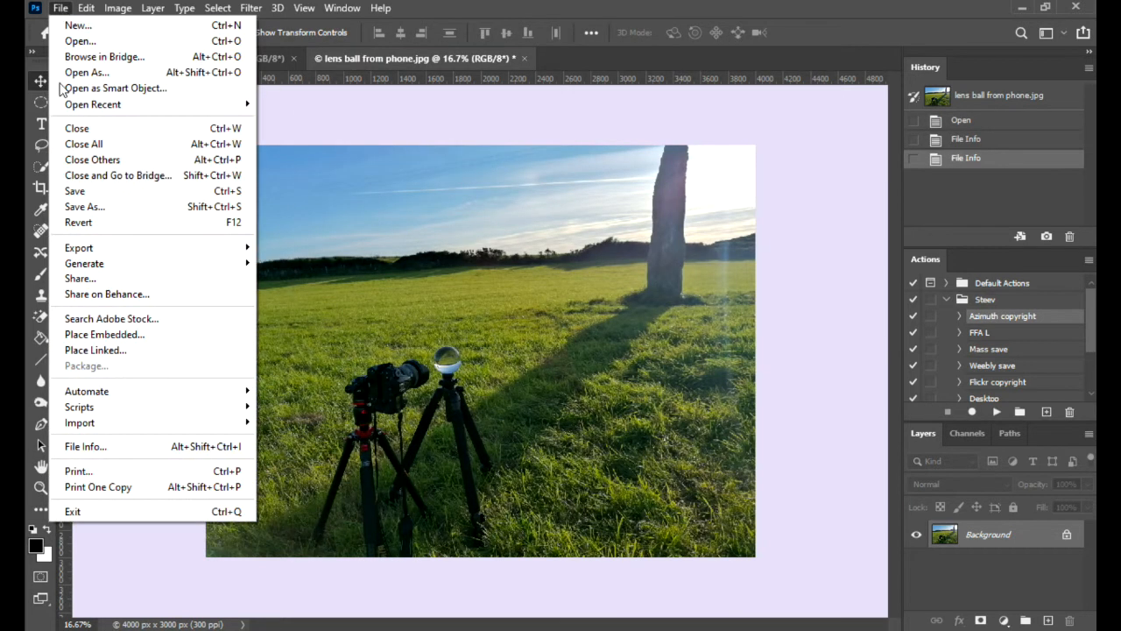
click(75, 191)
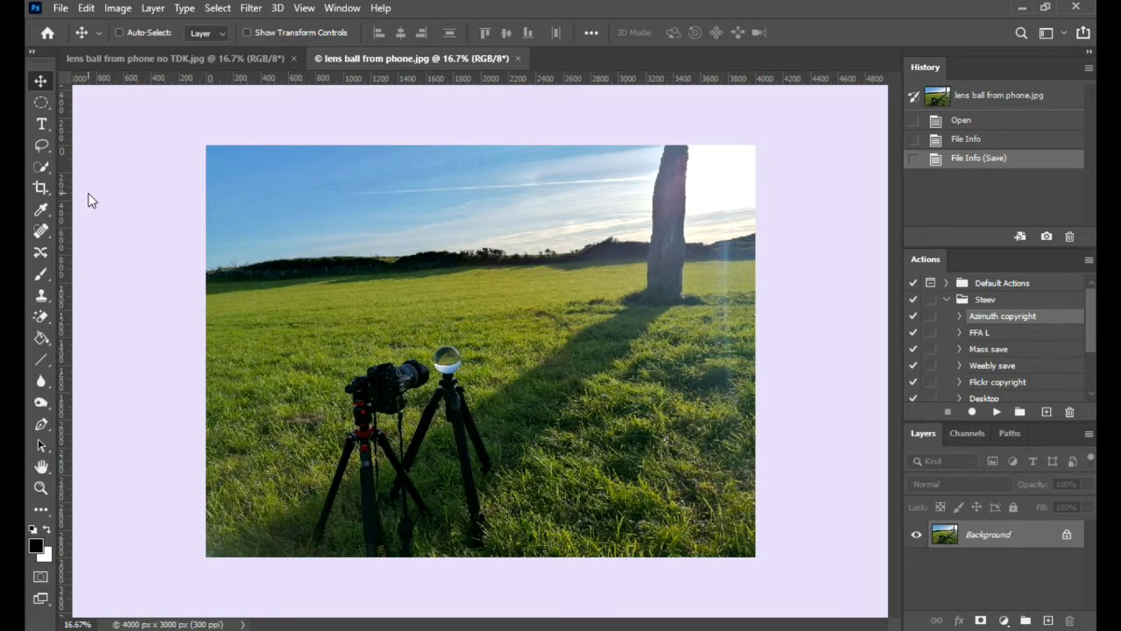
click(519, 58)
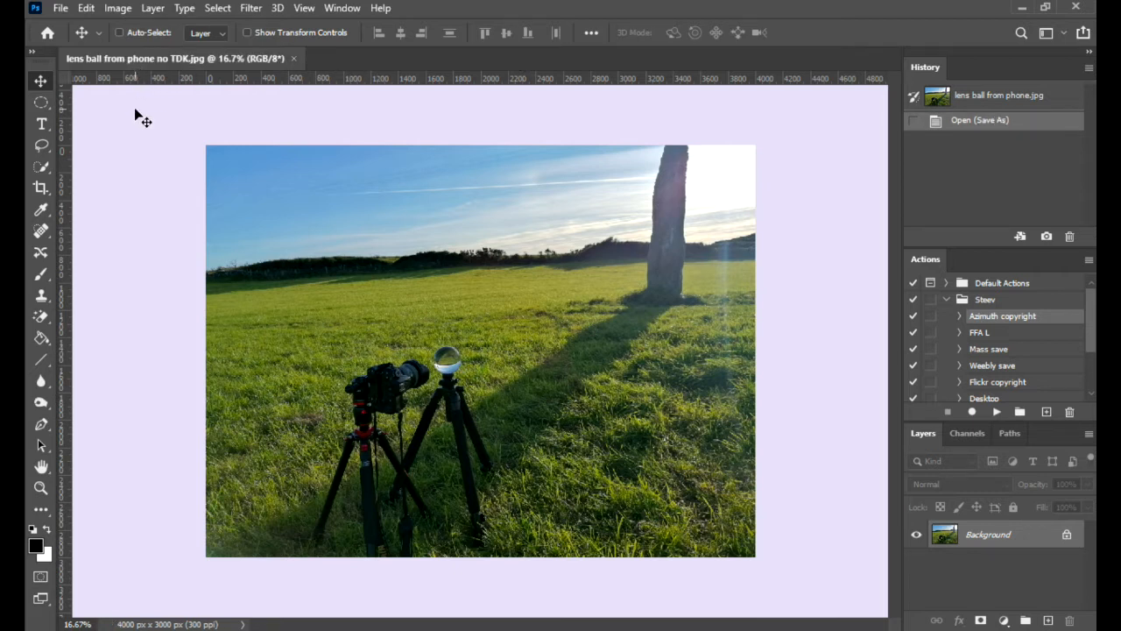
Step: Check the basic file information of "lens ball from phone no TDK.jpg" and close it without entering anything
click(61, 7)
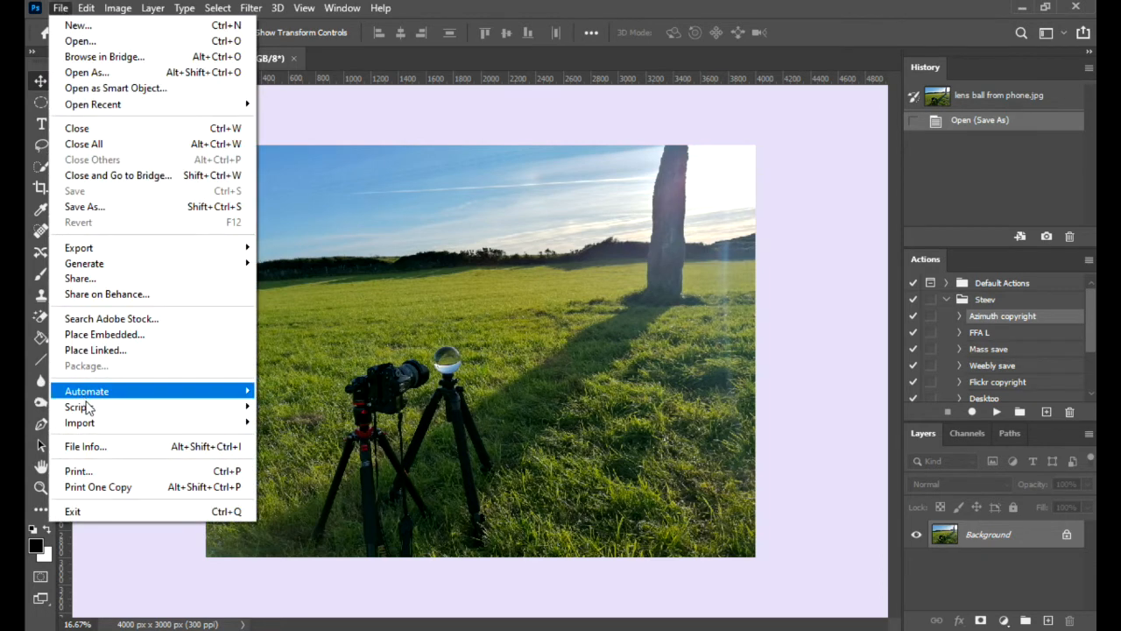
click(99, 447)
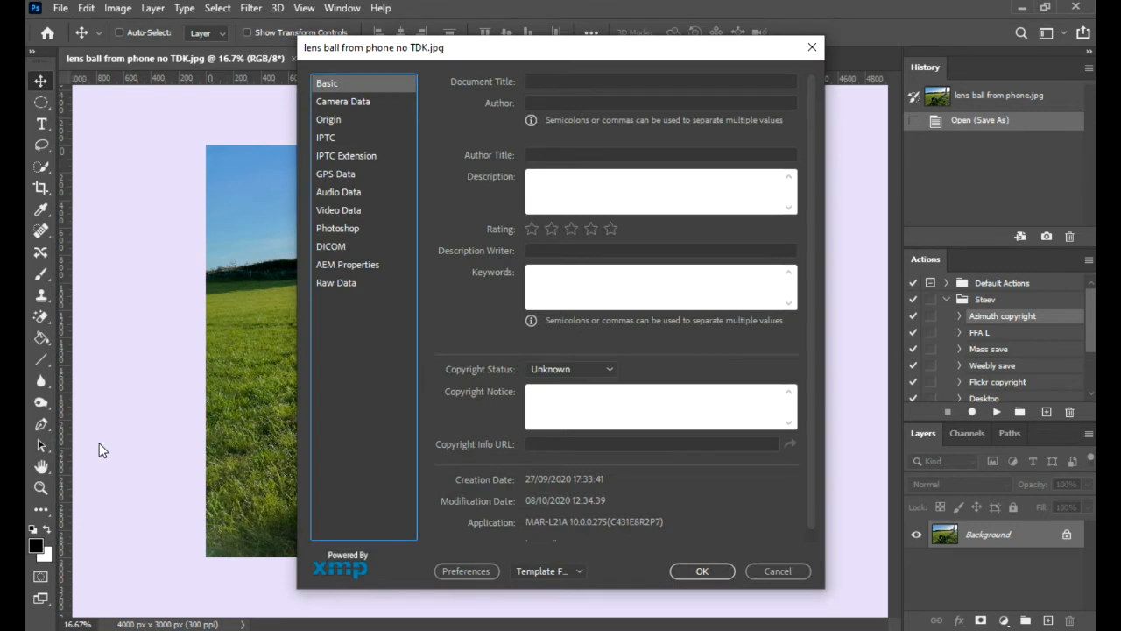
click(701, 570)
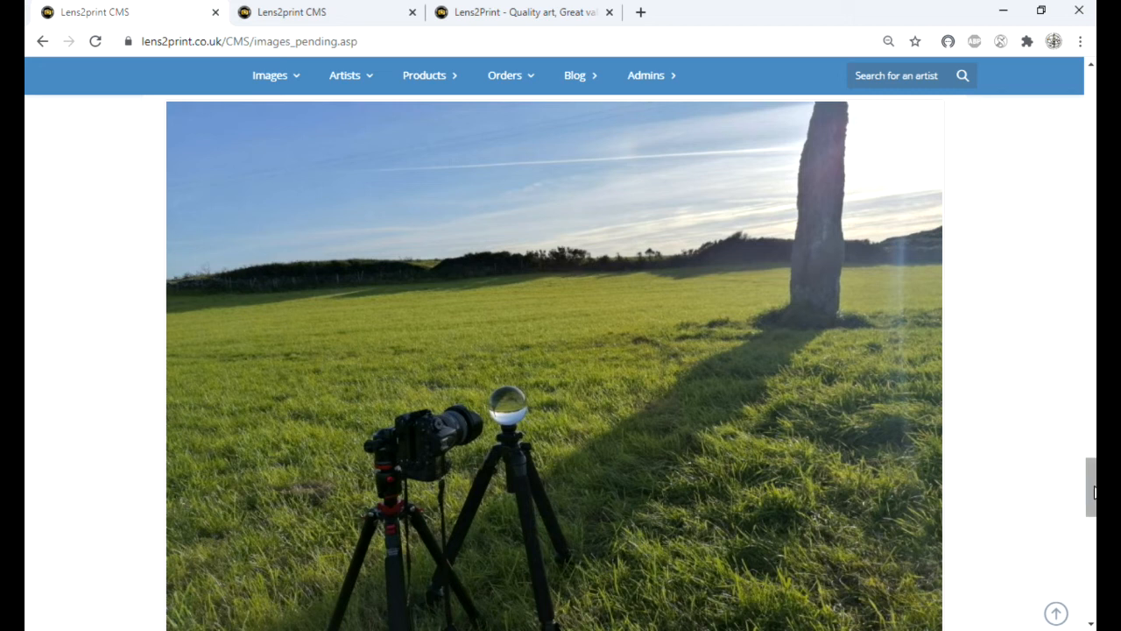
Step: Switch to the Lens2print CMS in the browser and compare the titles, descriptions and keywords of the two pending lens ball images
mouse_move(1092, 492)
mouse_down()
mouse_move(1092, 535)
mouse_move(1089, 512)
mouse_up()
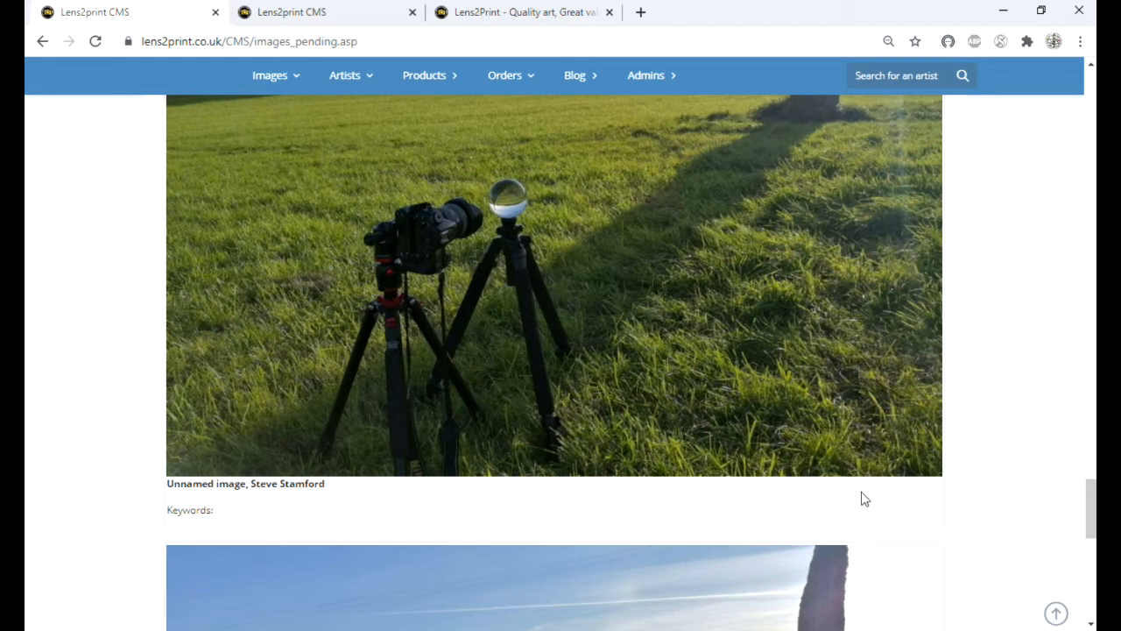
drag(1084, 514, 1079, 592)
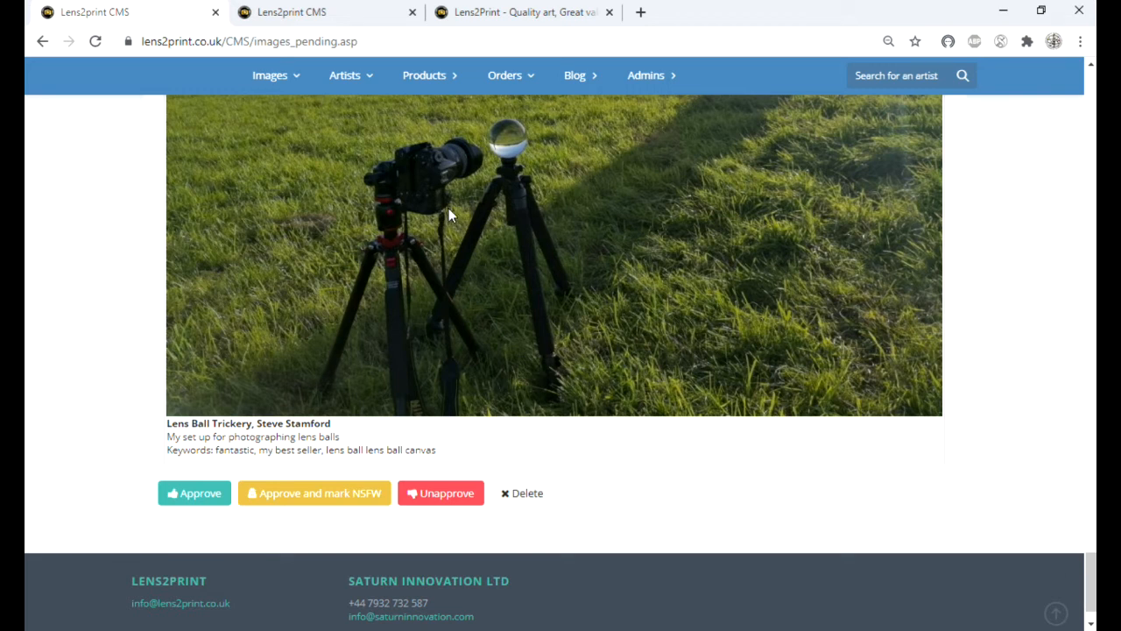
Step: Go to the member account's images requiring attention and open the lens ball image for editing
click(356, 25)
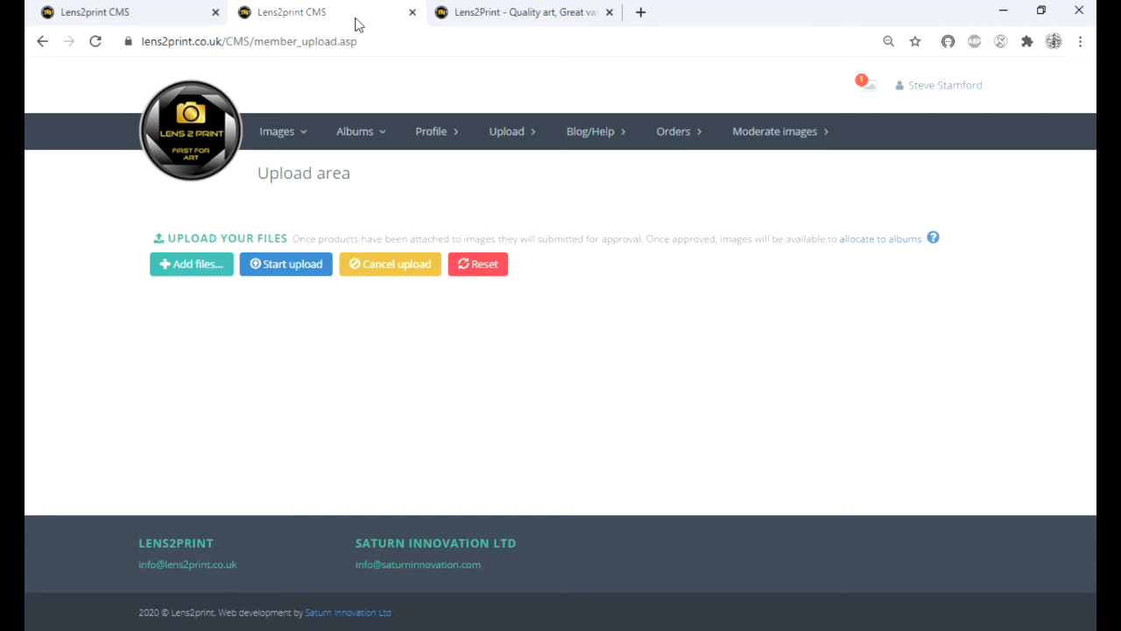
click(860, 98)
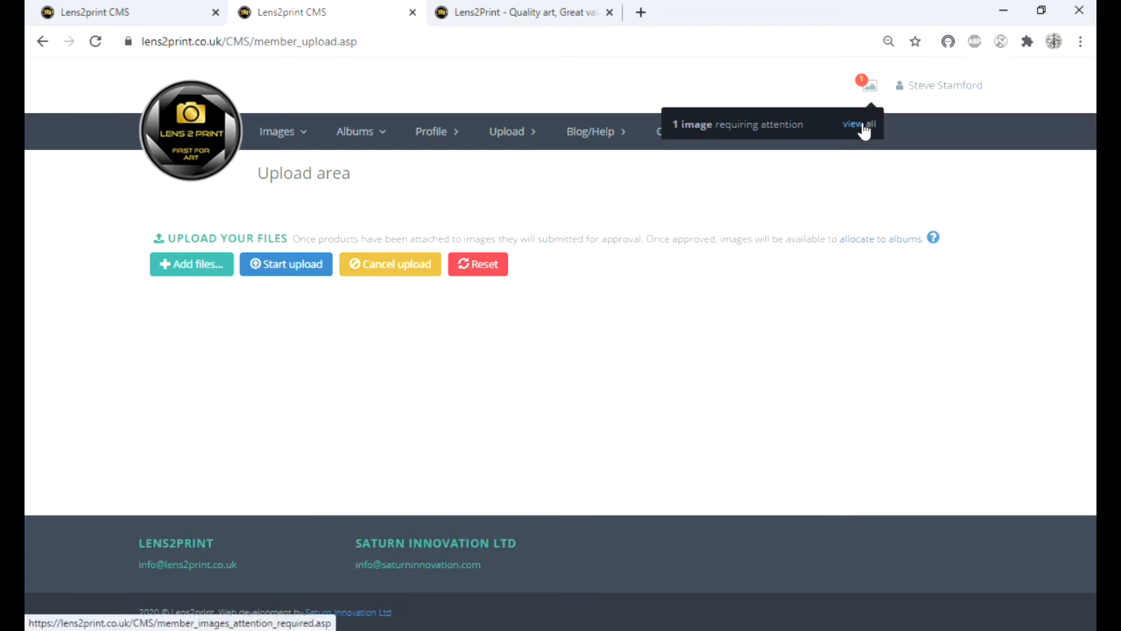
click(859, 124)
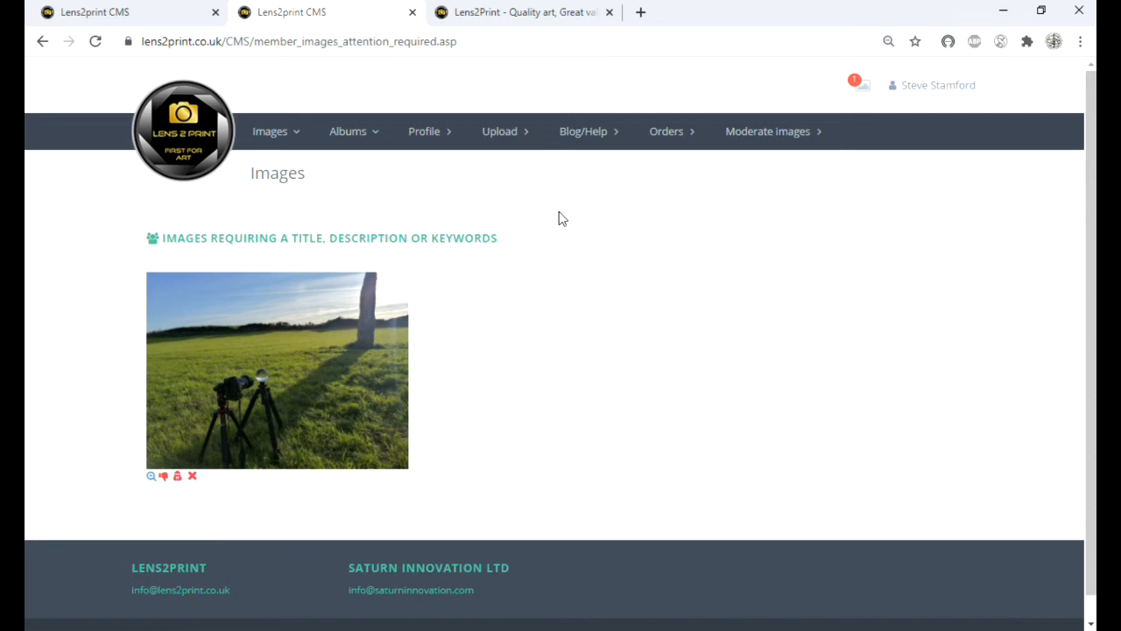
click(151, 478)
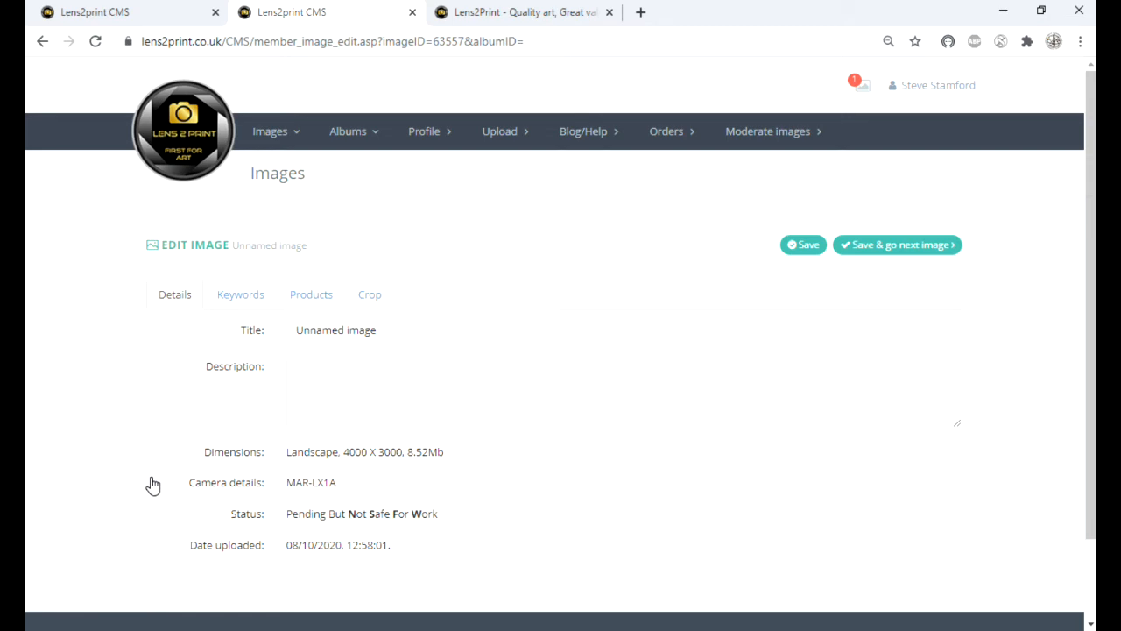
Step: Replace the image's title with "Revised"
click(408, 331)
key(BackSpace)
key(BackSpace)
key(BackSpace)
key(BackSpace)
key(BackSpace)
key(BackSpace)
key(BackSpace)
key(BackSpace)
key(BackSpace)
key(BackSpace)
key(BackSpace)
key(BackSpace)
key(BackSpace)
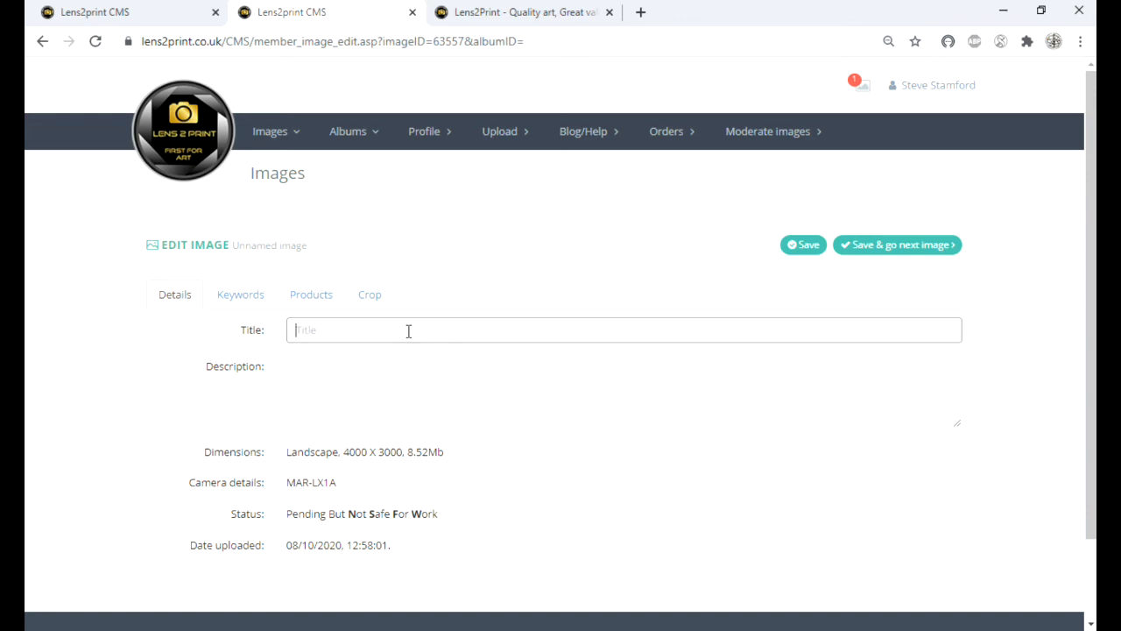
text(revised)
key(Left)
key(Left)
key(Left)
key(Left)
key(Left)
key(BackSpace)
text(R)
Step: Enter the image description "I have now added a description."
click(380, 381)
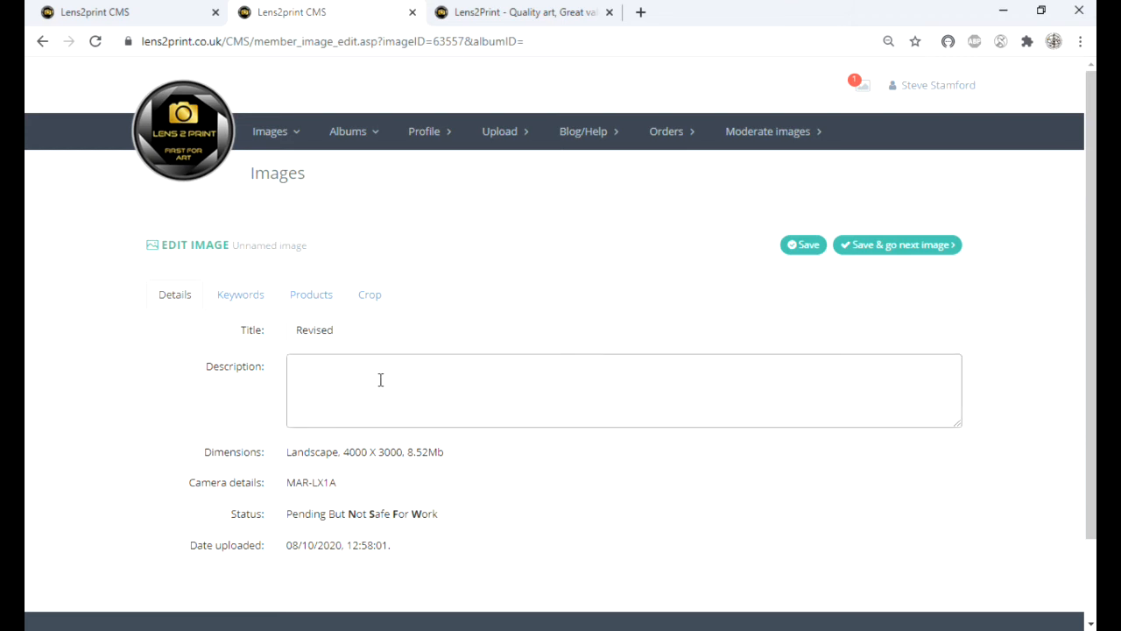
text(I have now added a description.)
Step: Fill in the image's first three keywords as "lens ball", "amazing" and "set up, technique"
click(245, 304)
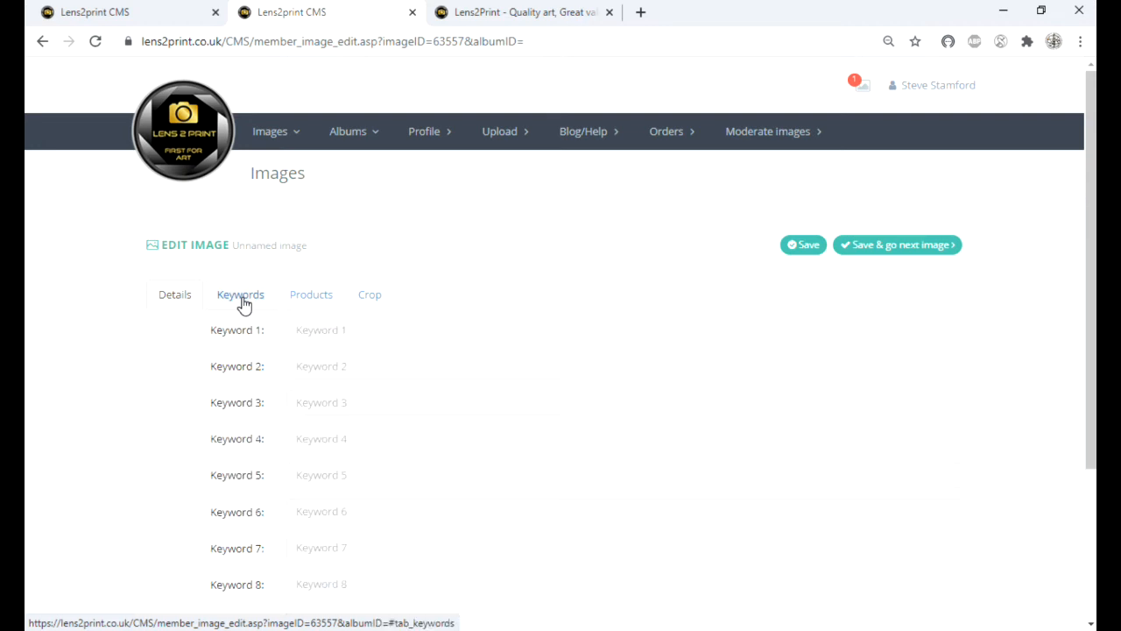
click(368, 331)
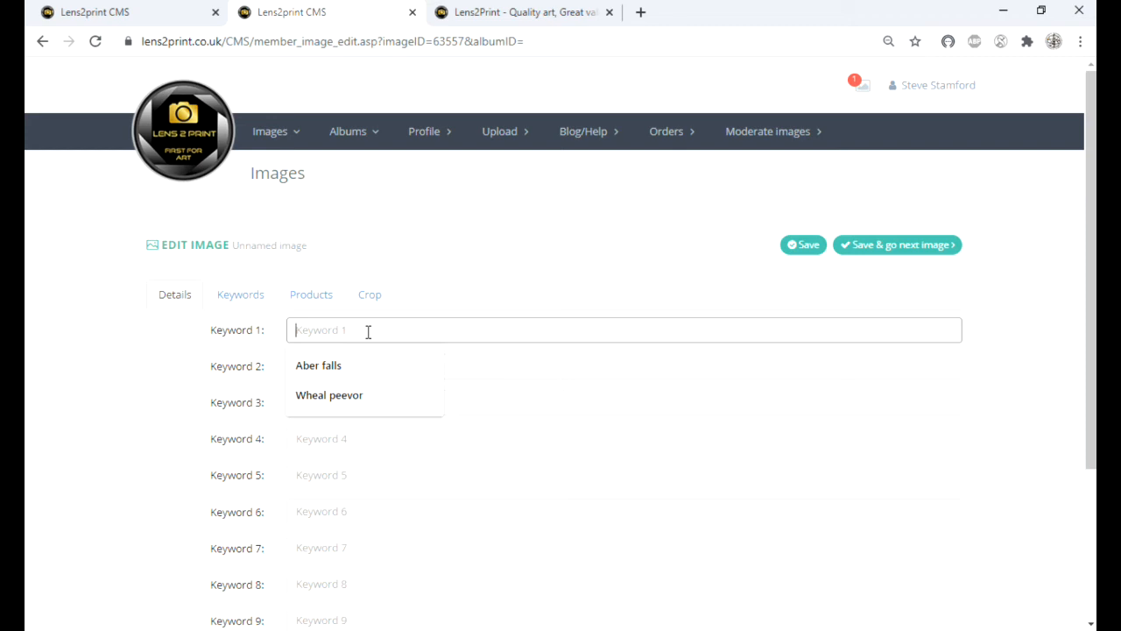
text(lens ball)
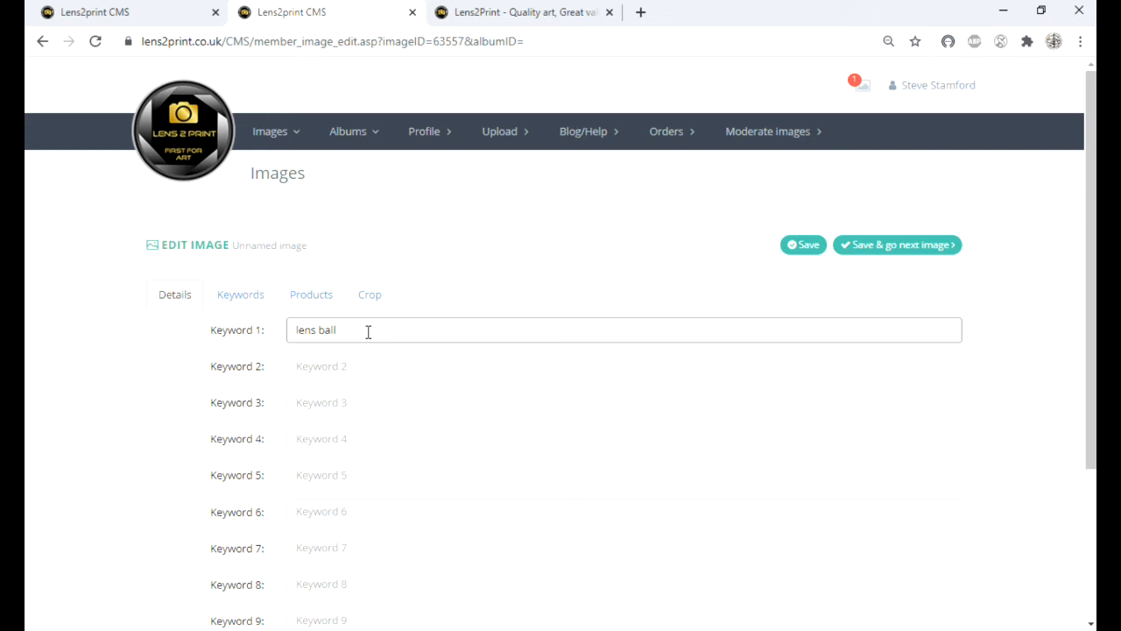
key(Tab)
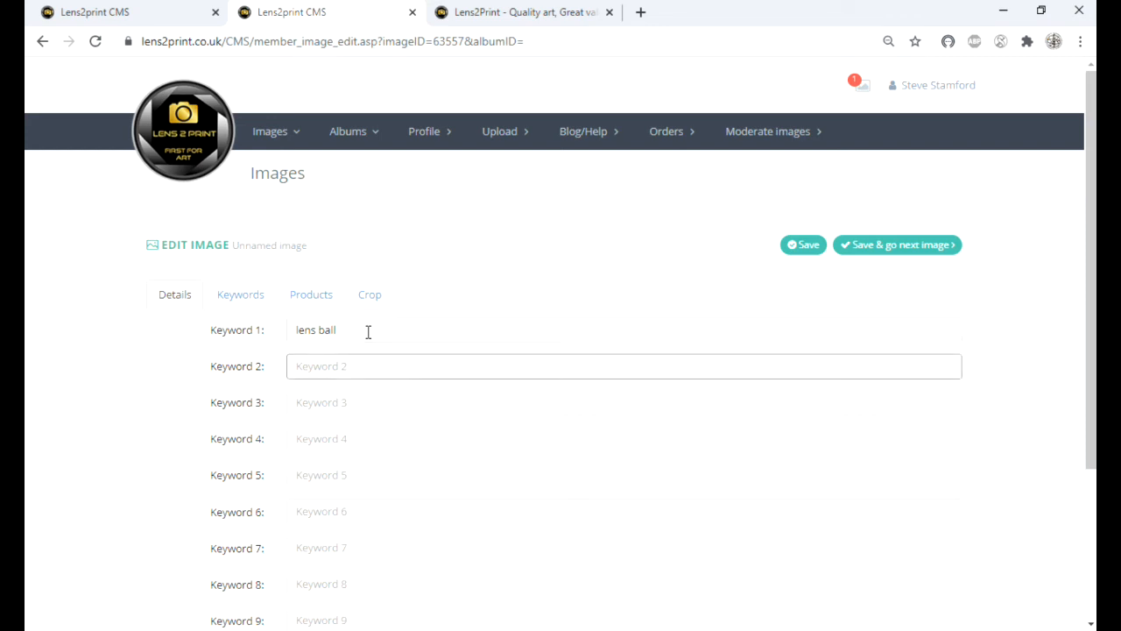
text(amazing)
key(Tab)
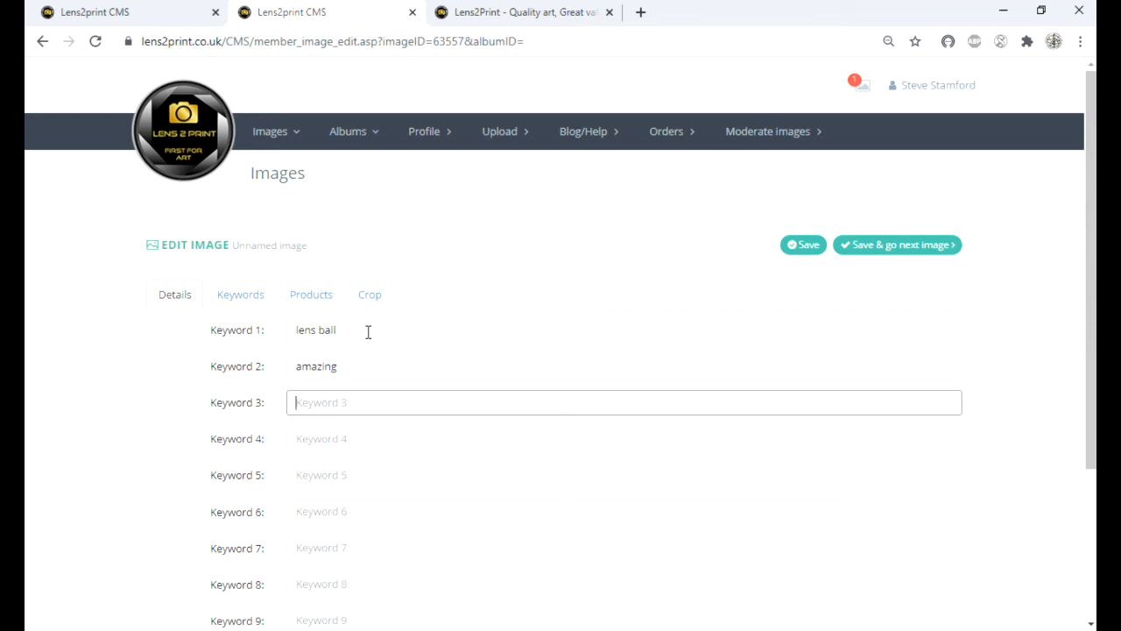
text(set up, technique)
Step: Enable the tote bag product for the image with a 40% markup and save the image
click(321, 306)
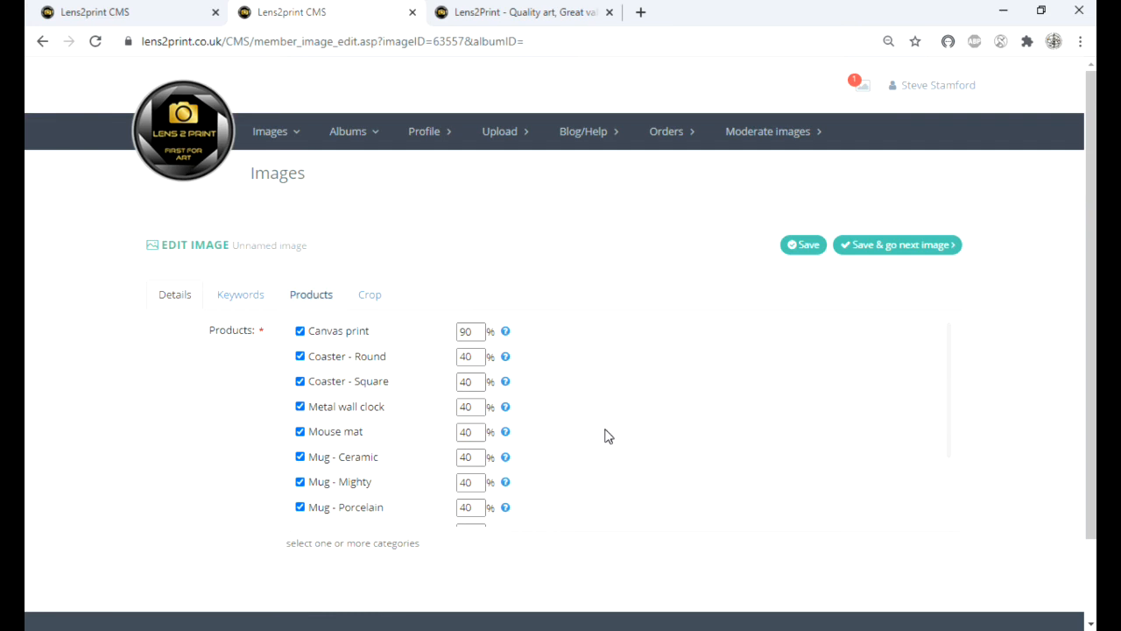
scroll(609, 436, down, 5)
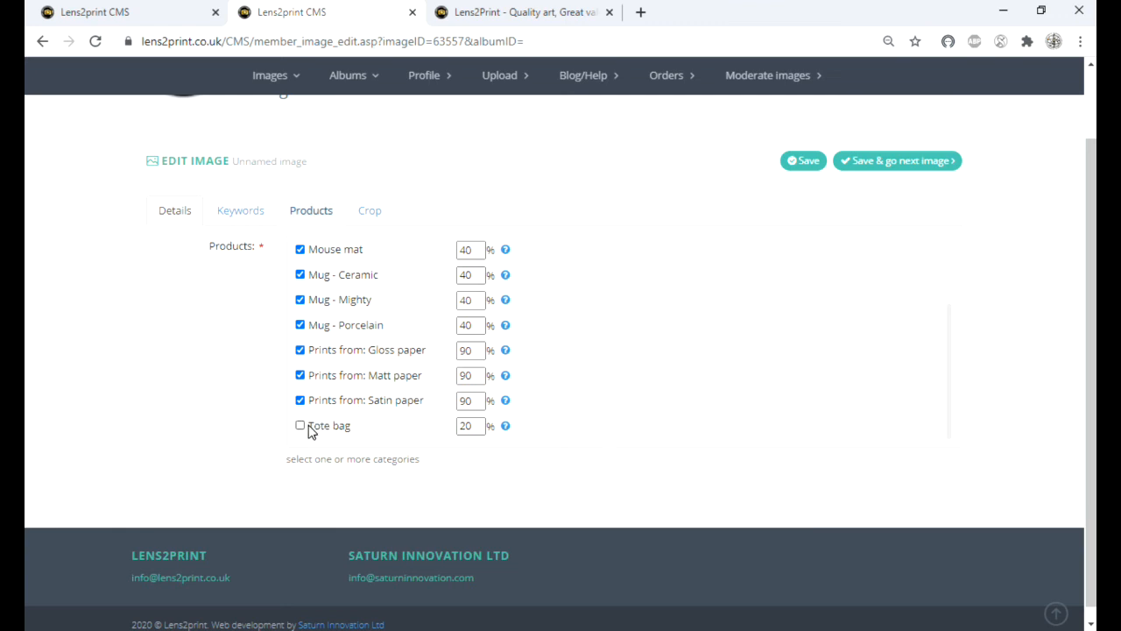
click(300, 428)
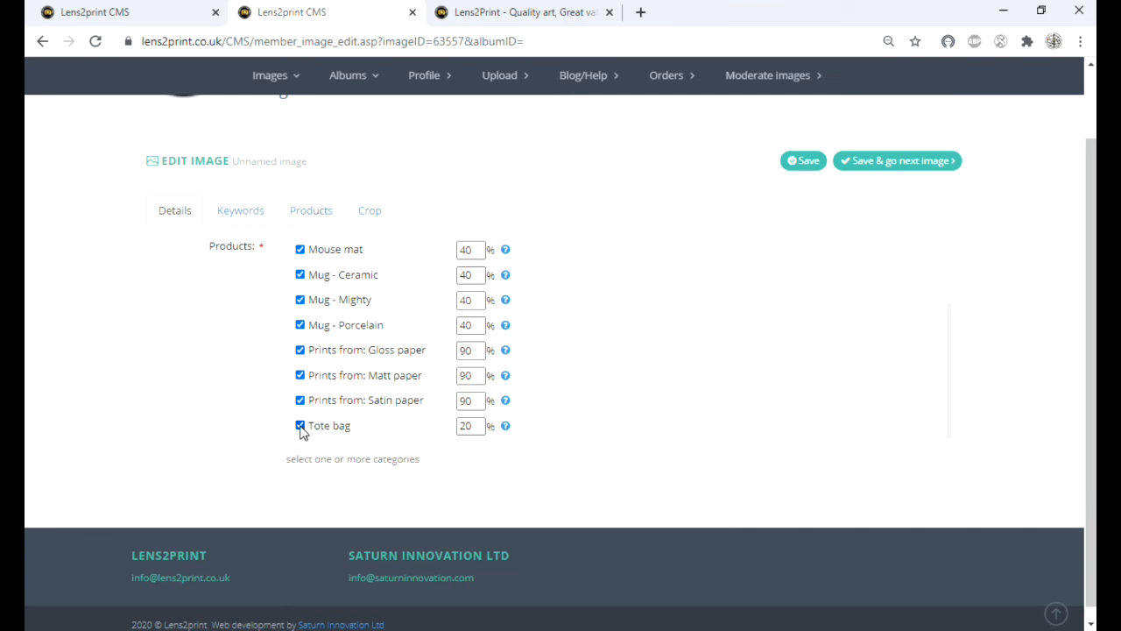
click(461, 425)
key(BackSpace)
key(BackSpace)
text(40)
click(712, 420)
click(805, 163)
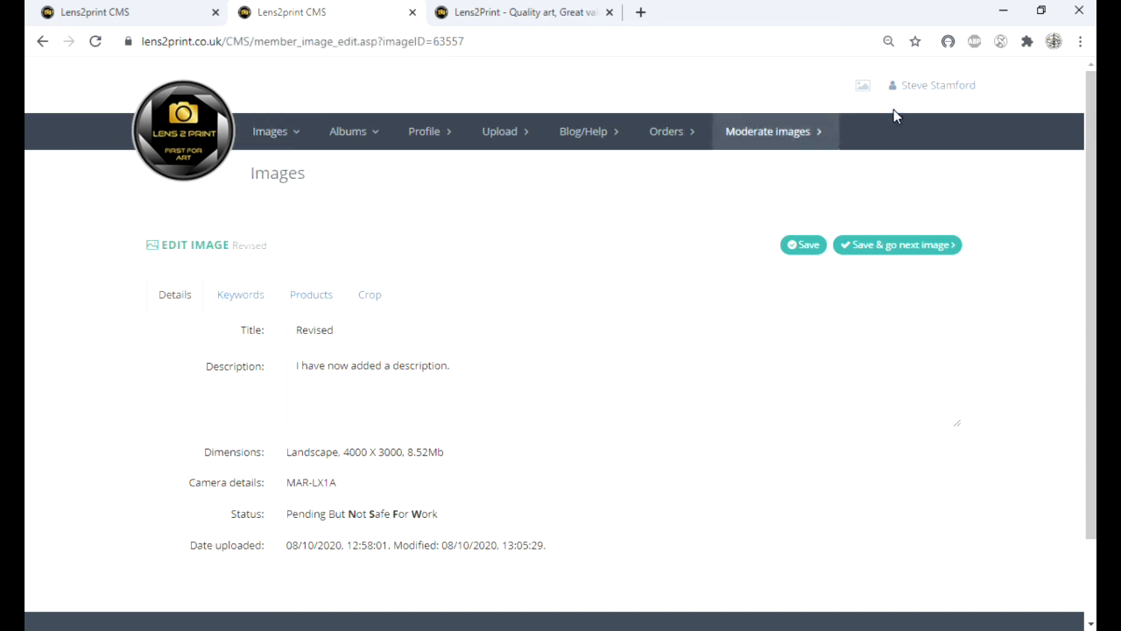
Step: Refresh the list of pending images and check the revised image's title, description and keywords
mouse_move(866, 93)
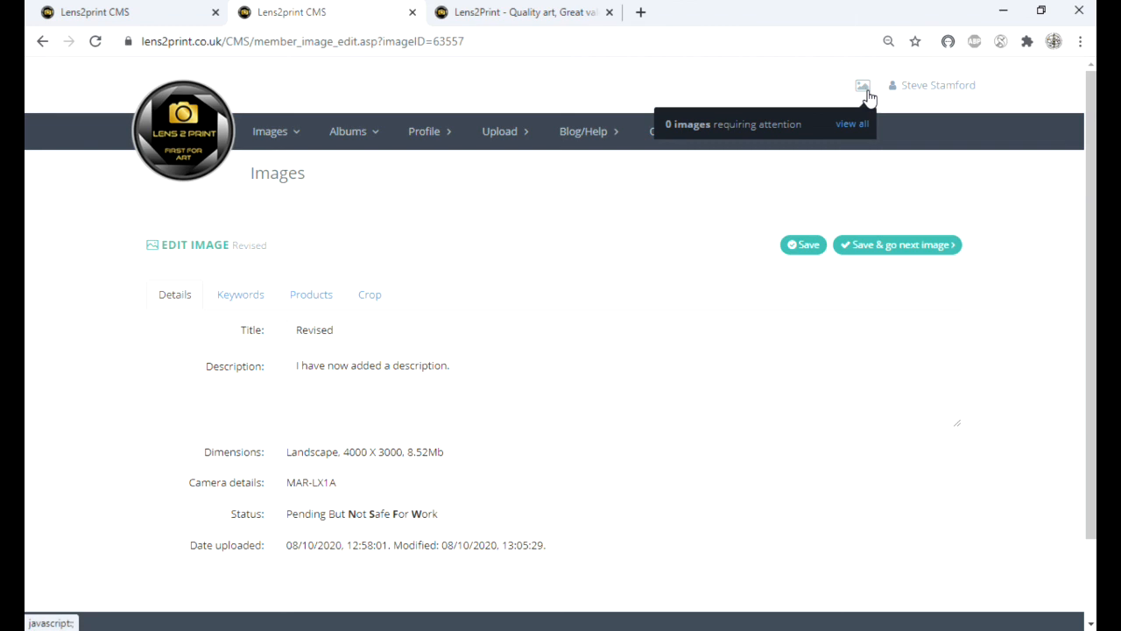
click(156, 21)
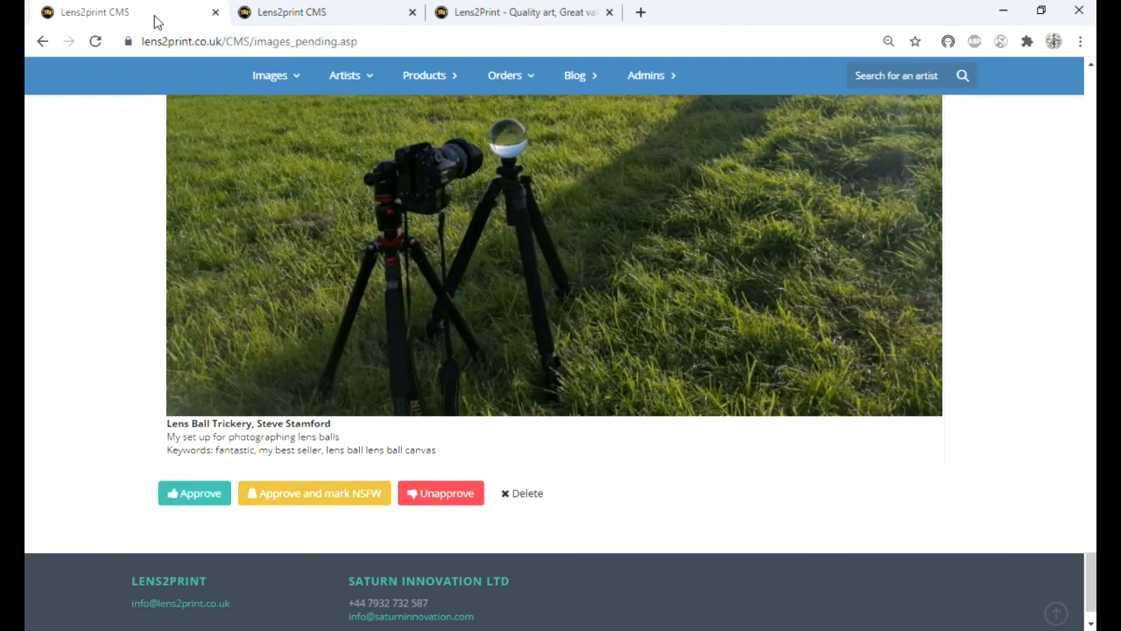
click(94, 44)
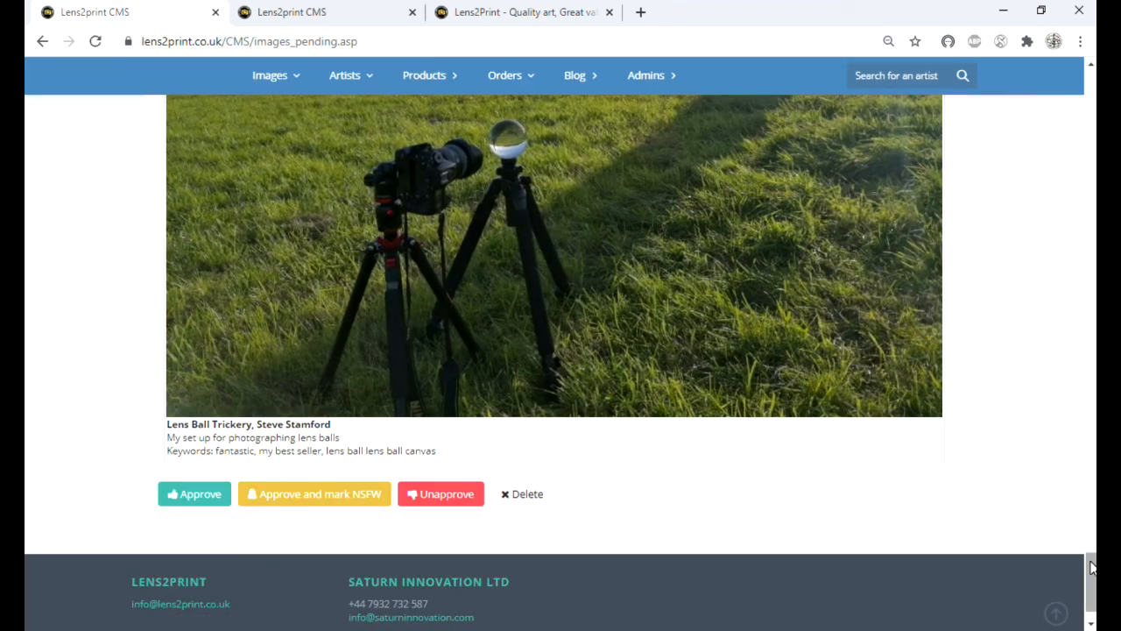
drag(1090, 568, 1092, 498)
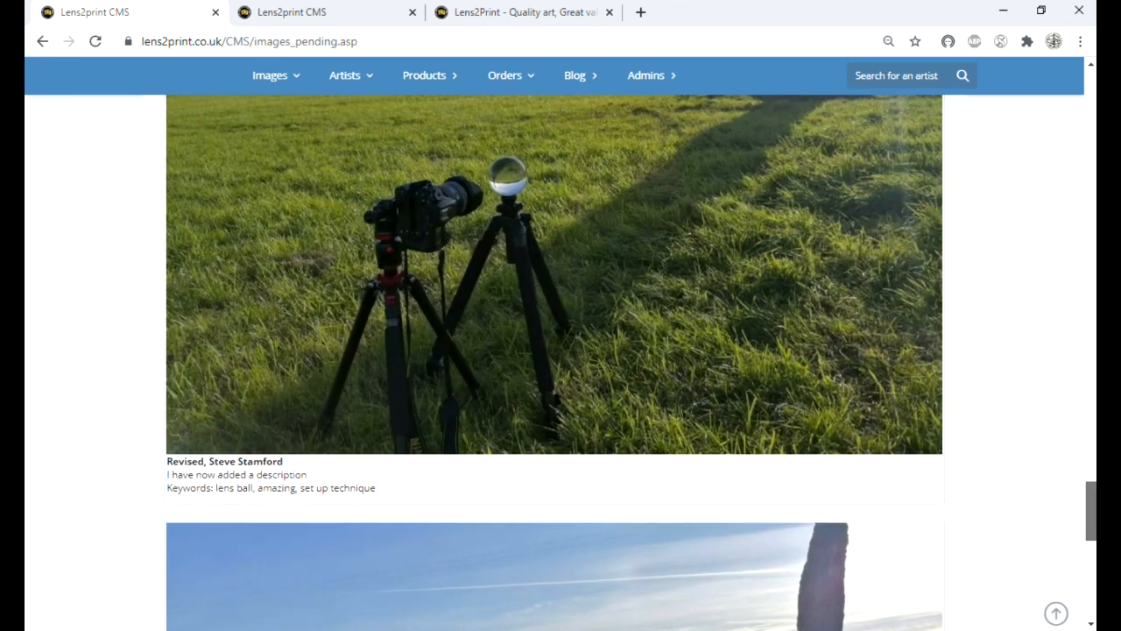